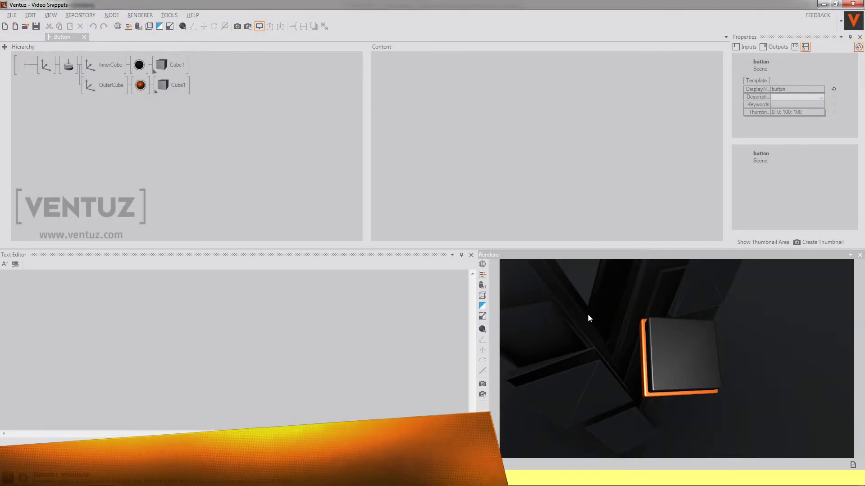
- Inspect the OuterCube's orange material and cube geometry and the InnerCube's black material
left_click(659, 346)
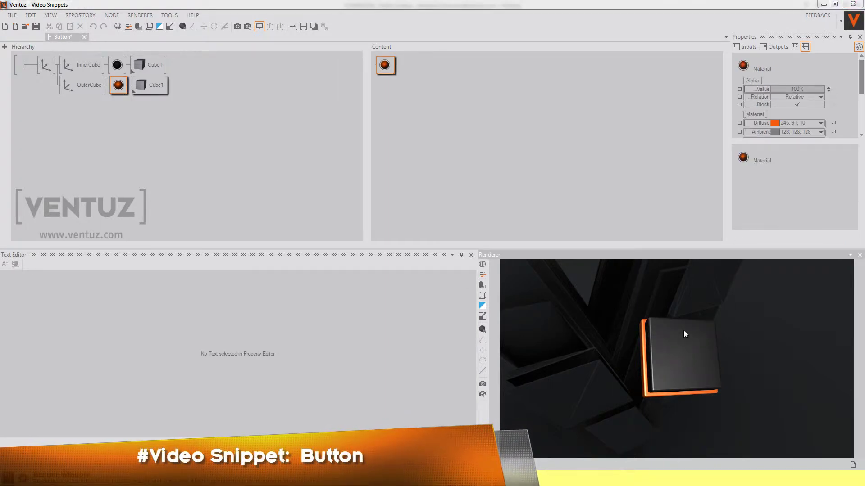
left_click(149, 87)
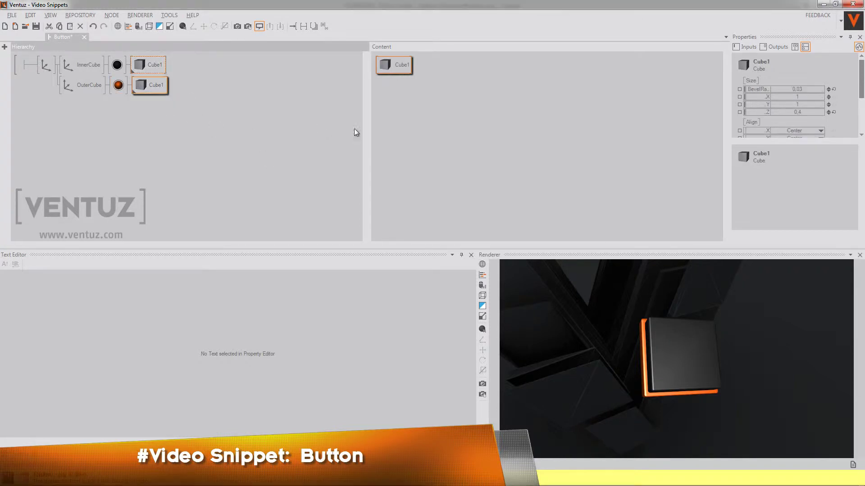
scroll(850, 121, "down", 3)
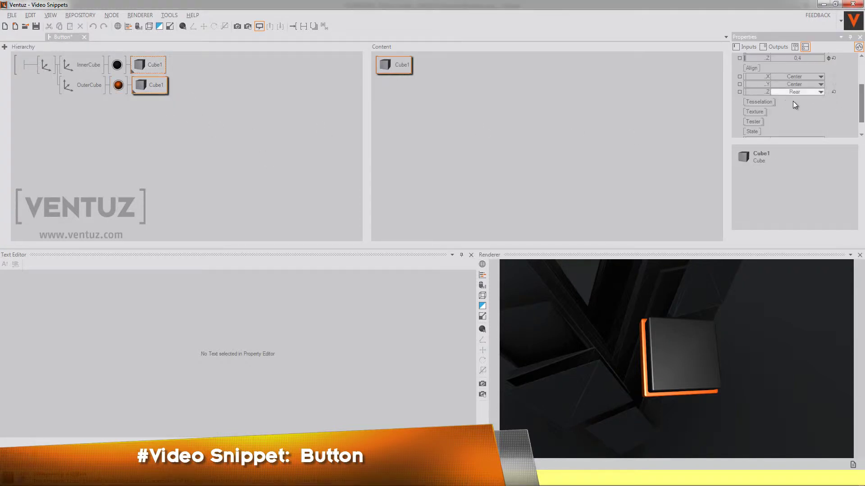
left_click(783, 276)
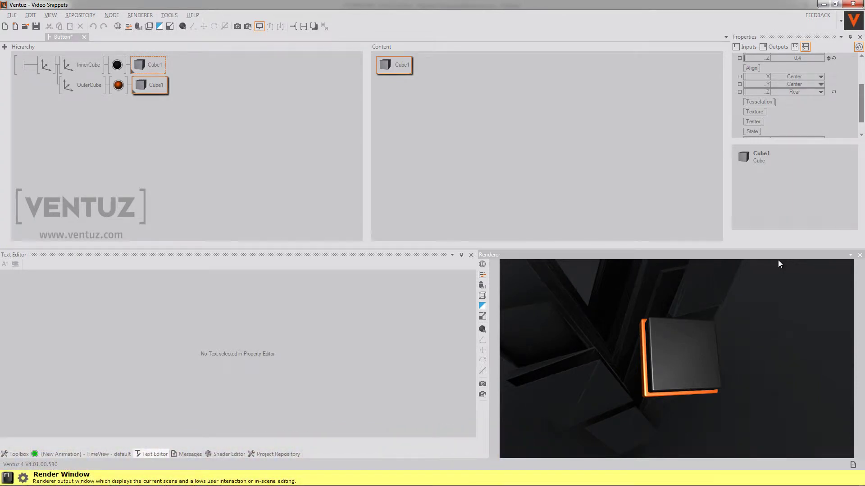
left_click(199, 116)
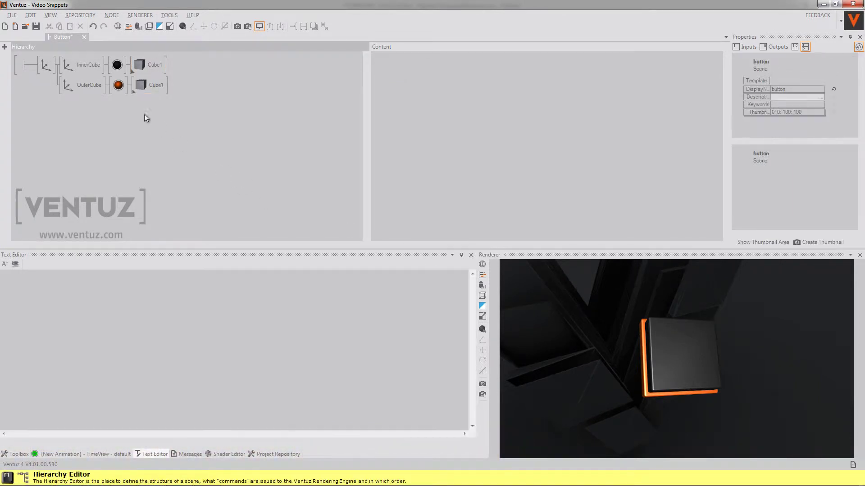
left_click(117, 65)
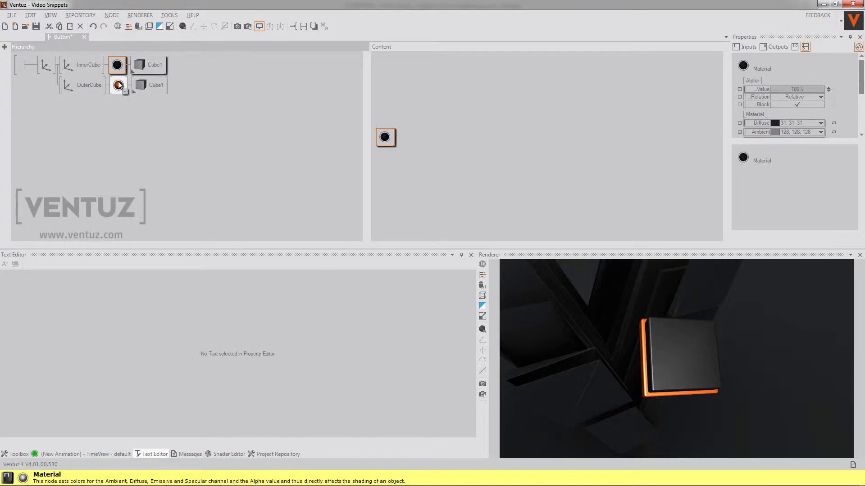
left_click(118, 86)
left_click(143, 140)
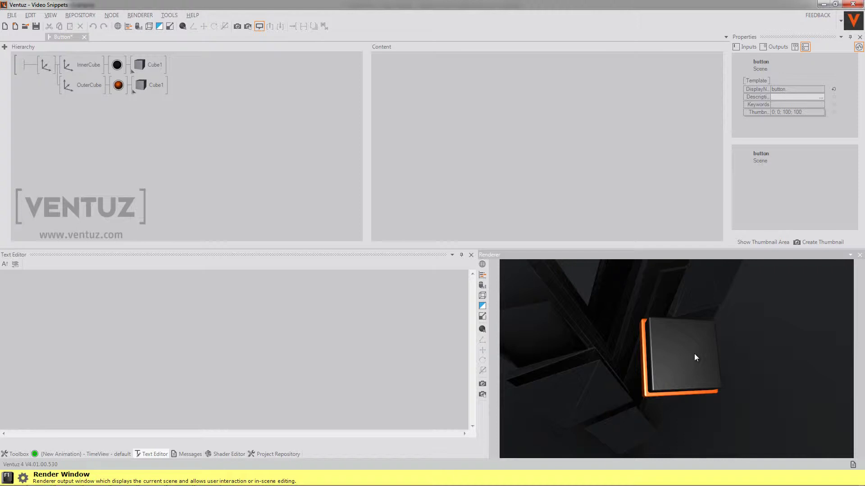
- Add a Damper node to InnerCube's content graph via the 'da' search
left_click(78, 63)
double_click(468, 170)
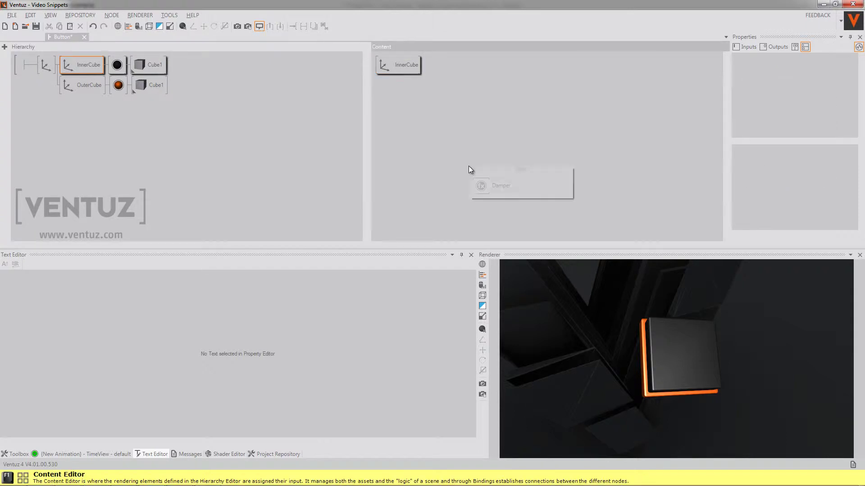
type("da")
key("Return")
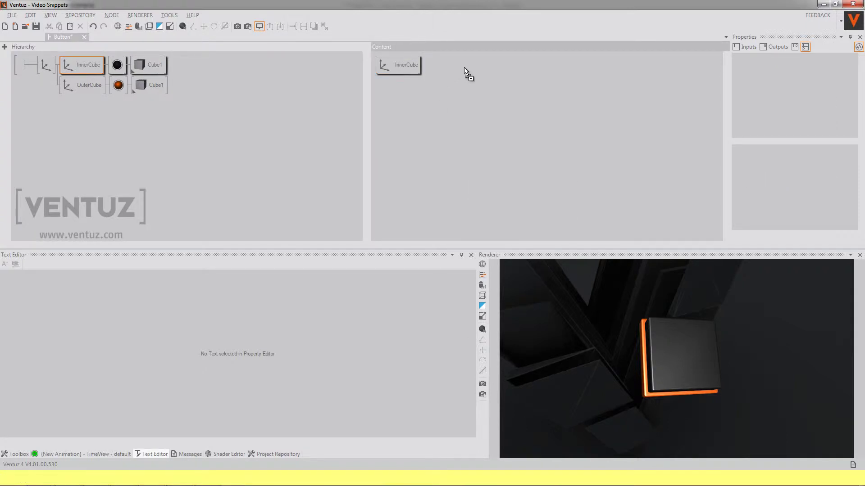
left_click(464, 68)
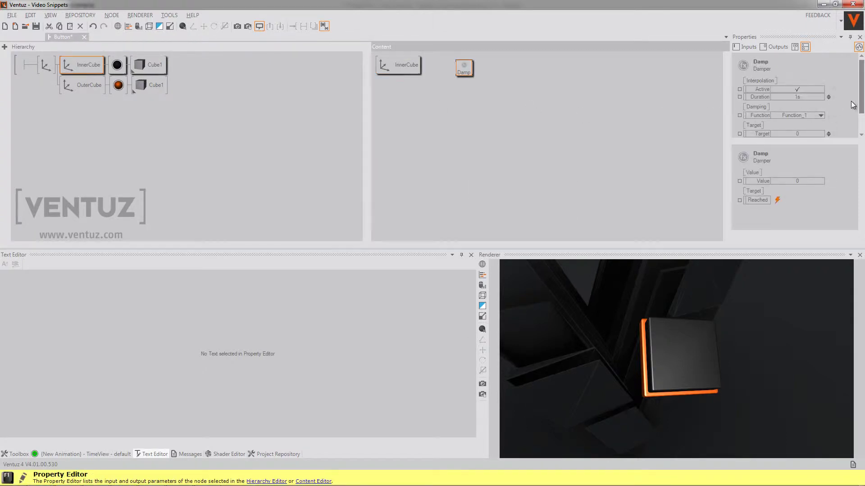
- Set the Damper to 0.25 s duration, Target 1, Target2 0.65, with its second target enabled
scroll(833, 108, "down", 1)
double_click(797, 107)
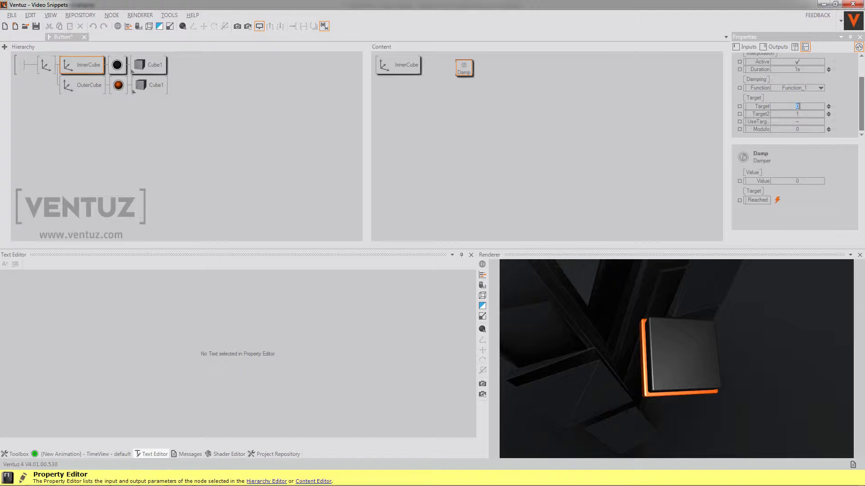
type("1")
double_click(798, 115)
type("0,65")
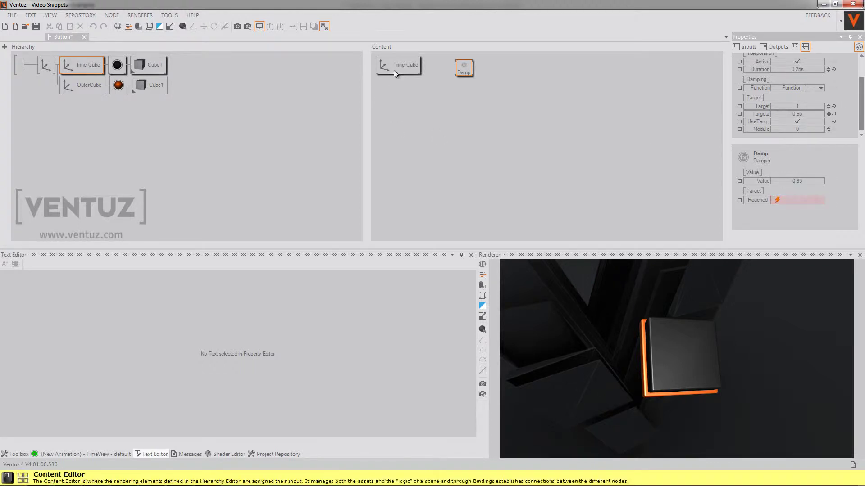
- Bring up InnerCube's axis and scaling parameters in the property list
left_click(590, 110)
left_click(841, 95)
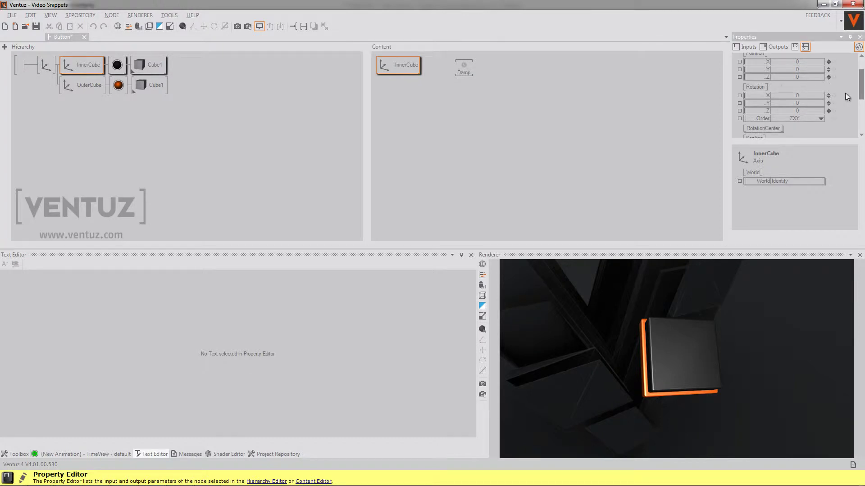
scroll(847, 97, "down", 2)
scroll(846, 97, "down", 1)
- Bind InnerCube's Scaling Z to the Damp node and toggle its second target to test the squash
left_click_drag(766, 75, 464, 72)
left_click(472, 71)
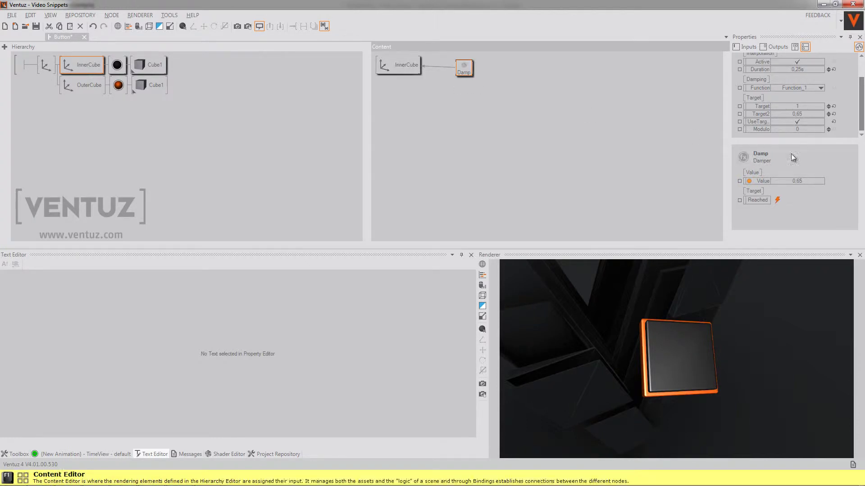
left_click(798, 121)
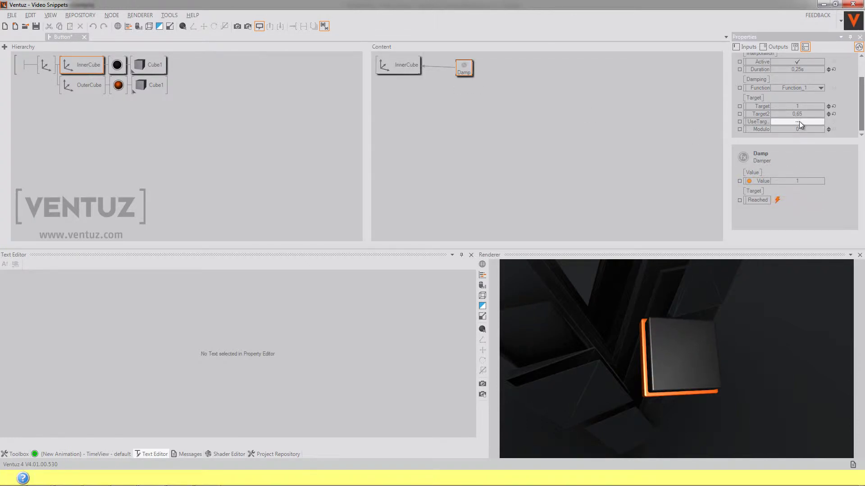
left_click(799, 122)
left_click(798, 121)
left_click(798, 122)
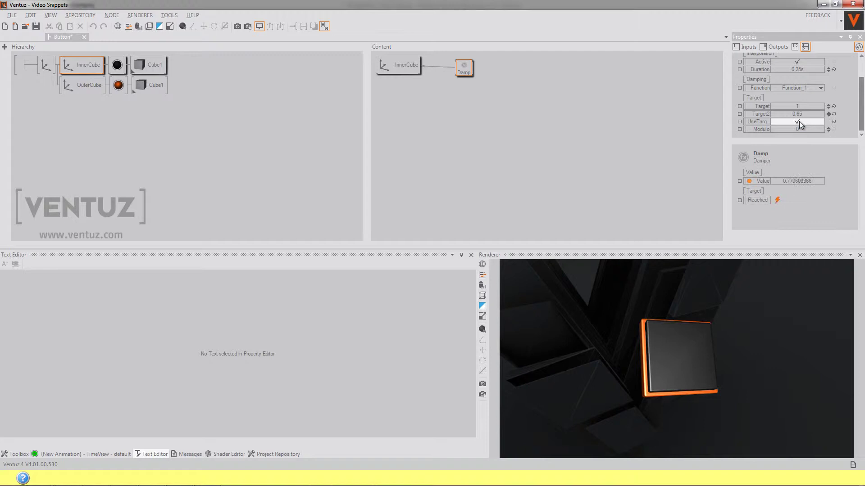
left_click(312, 164)
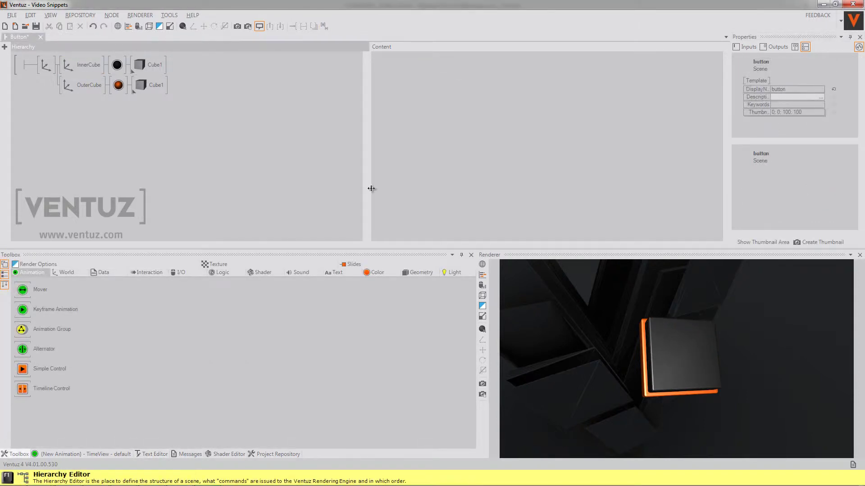
- Insert a Touch Button node above InnerCube in the Hierarchy
left_click(589, 319)
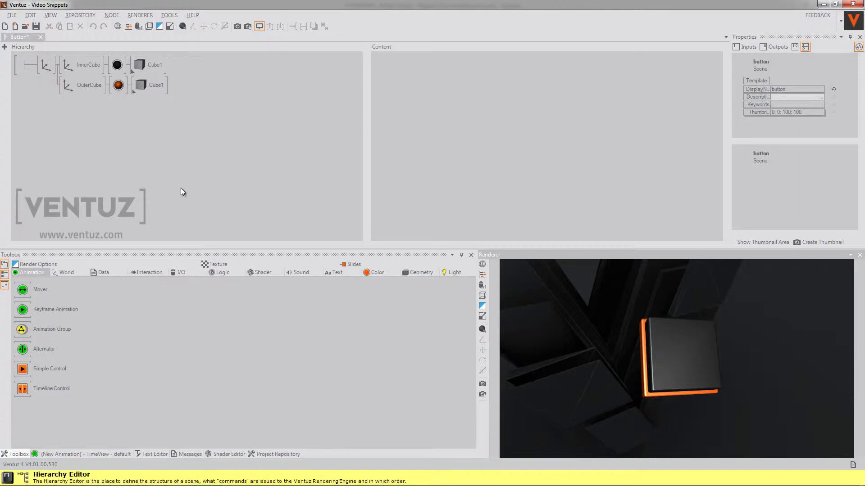
right_click(119, 129)
left_click_drag(149, 149, 64, 67)
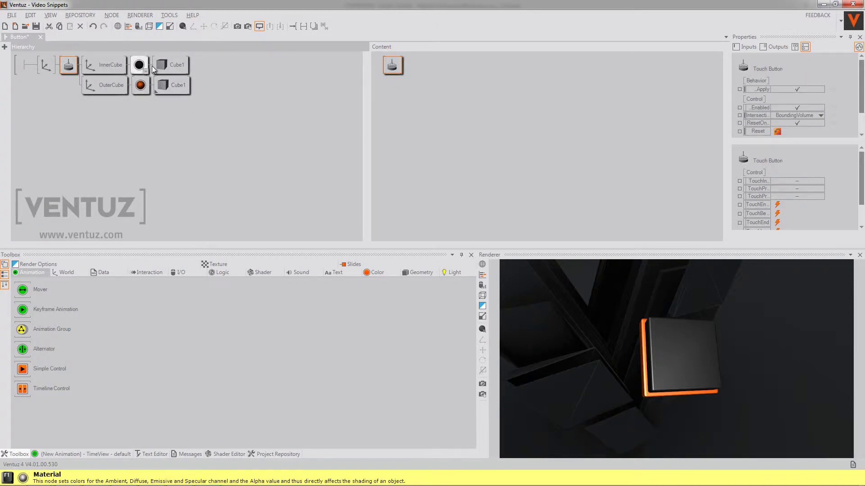
- Place the Touch Button node beside Damp and bind Damp's UseTarget to TouchPressed
left_click(104, 65, "ctrl")
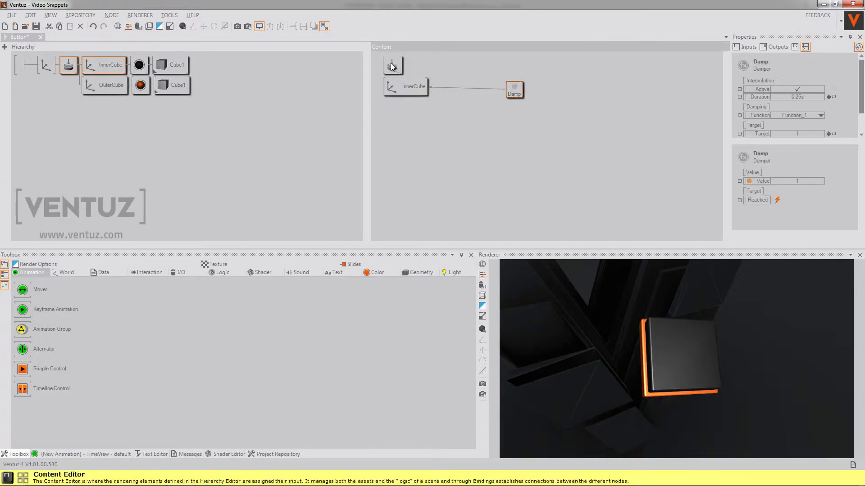
left_click_drag(392, 67, 573, 101)
left_click(537, 102)
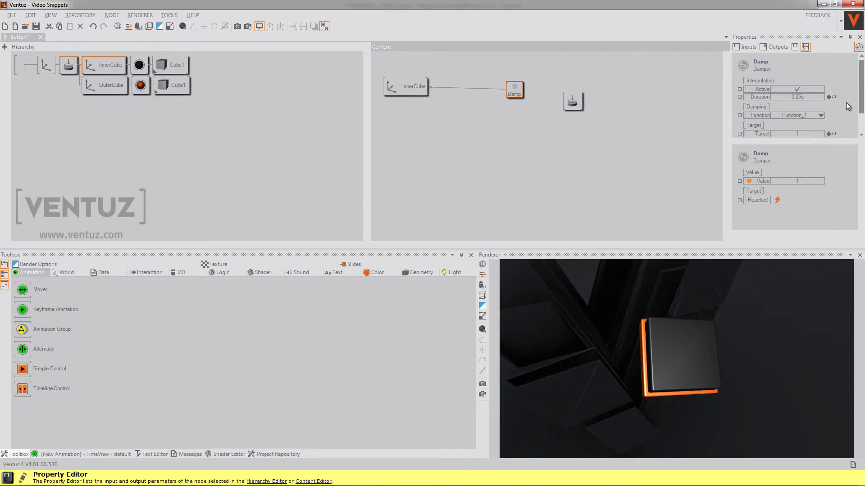
left_click(572, 100)
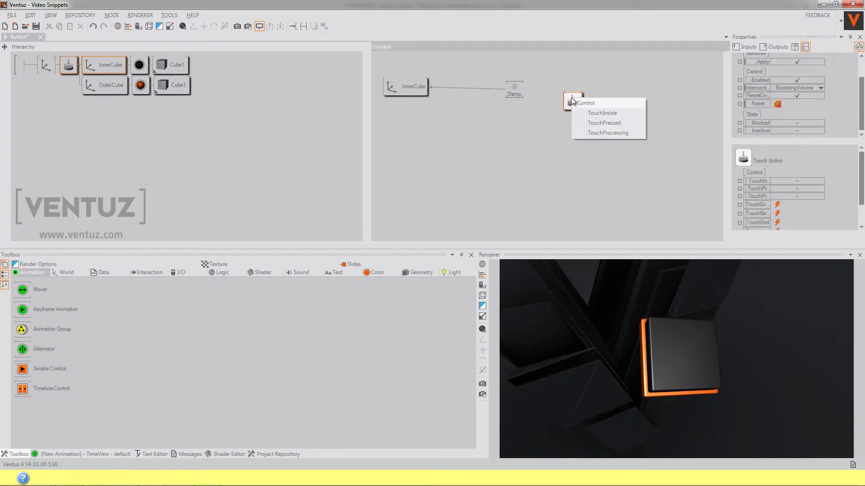
left_click(602, 122)
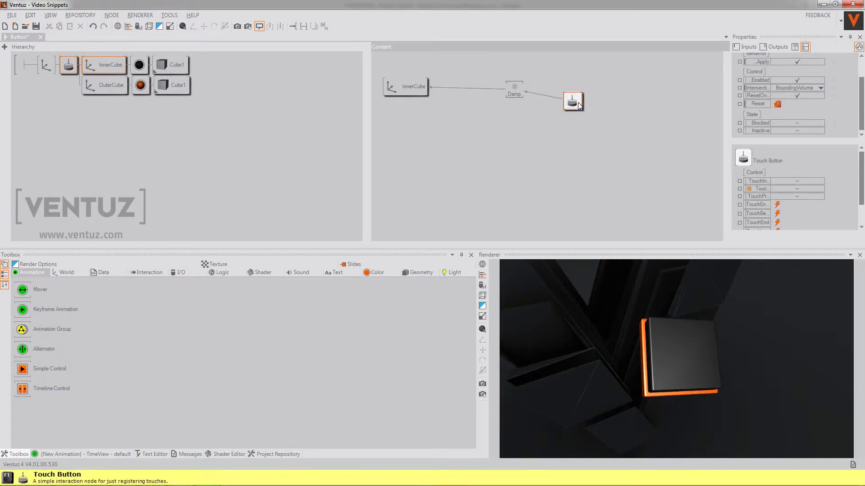
left_click_drag(578, 103, 578, 88)
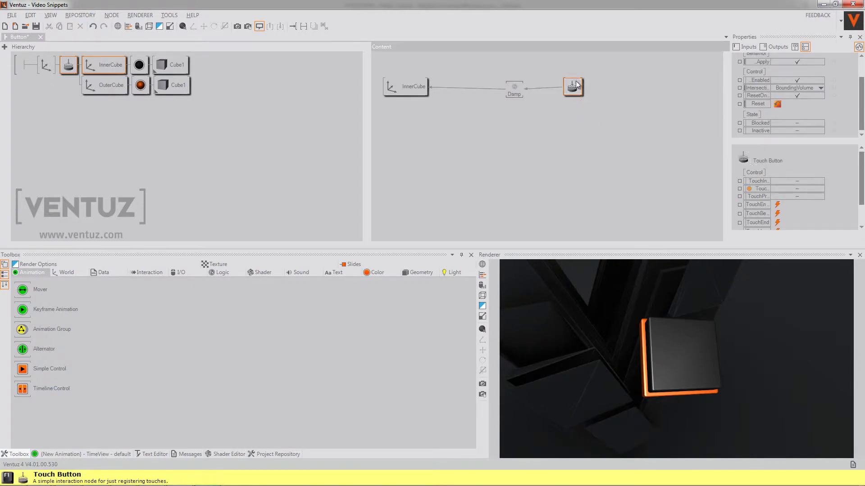
- Press the cube in the render view to confirm the inner cube presses in
left_click(675, 346)
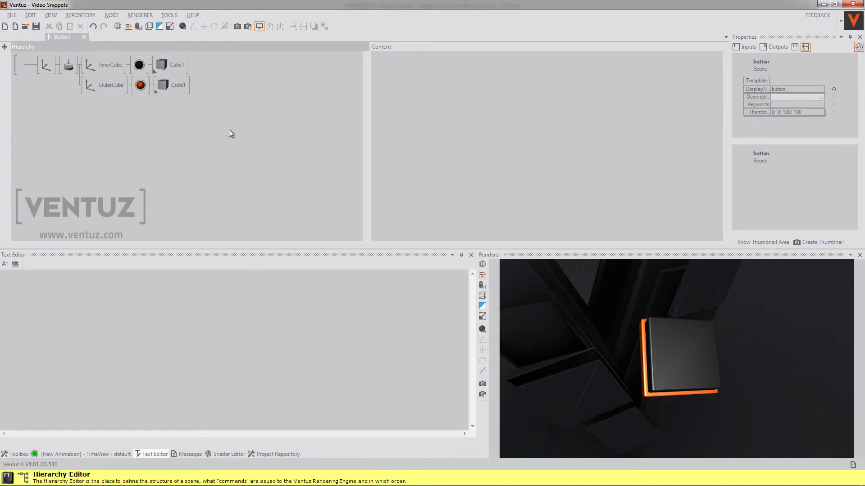
- Add a Color Transformer bound to the InnerCube material's colour and lower its brightness
left_click(139, 64)
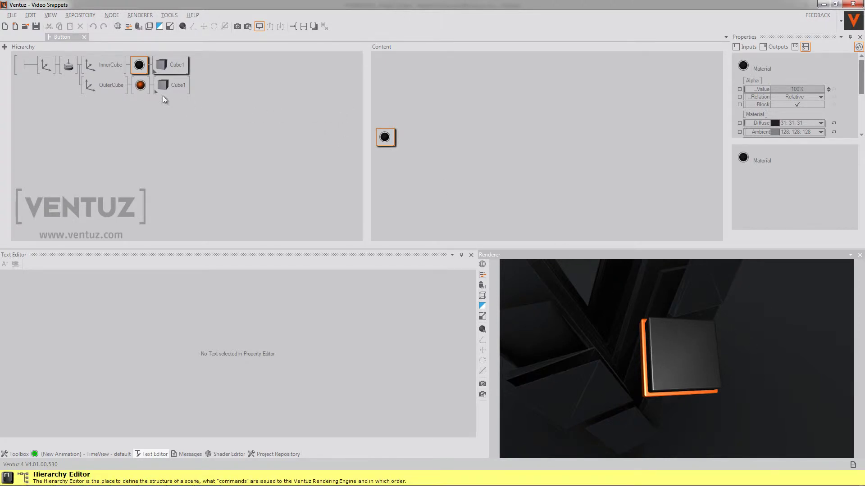
double_click(480, 169)
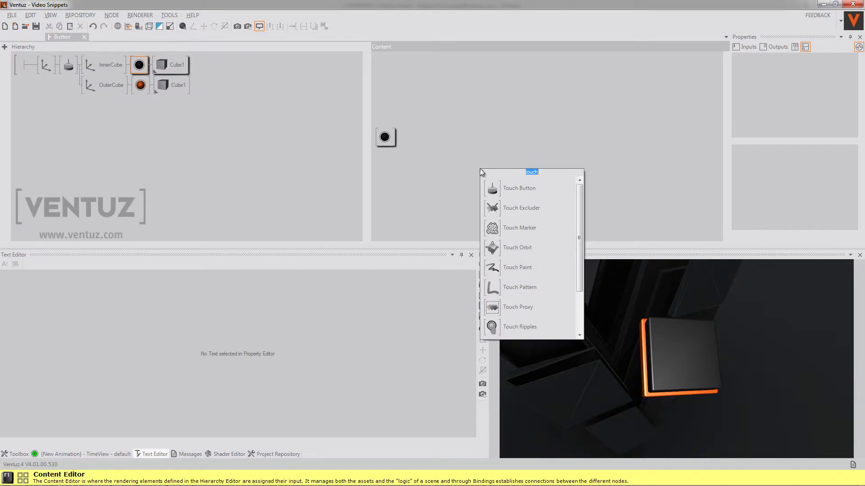
type("cl")
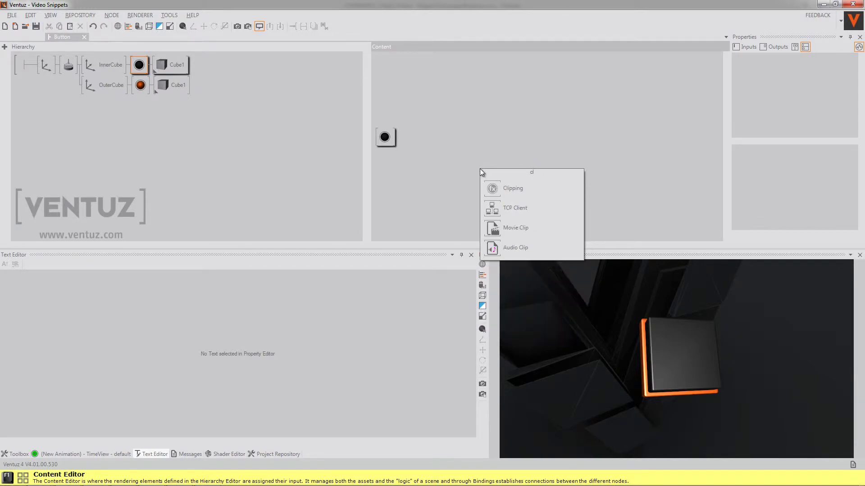
key("BackSpace")
type("olo")
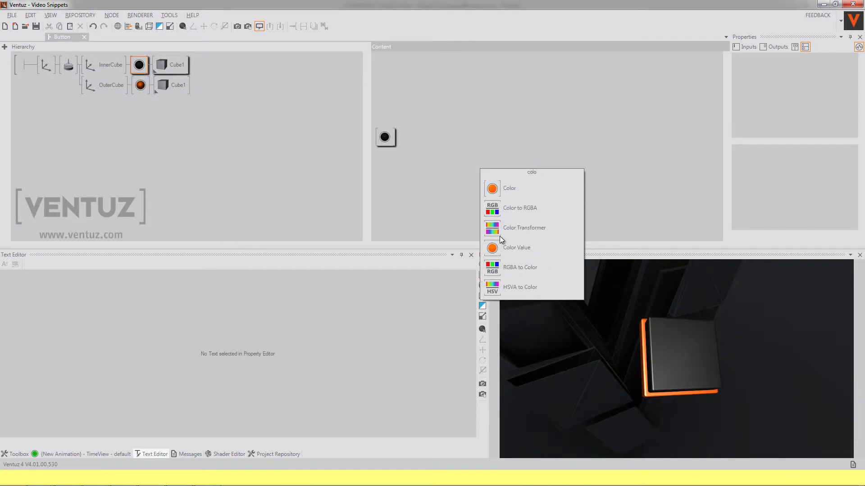
left_click(501, 227)
left_click(455, 149)
left_click(459, 159)
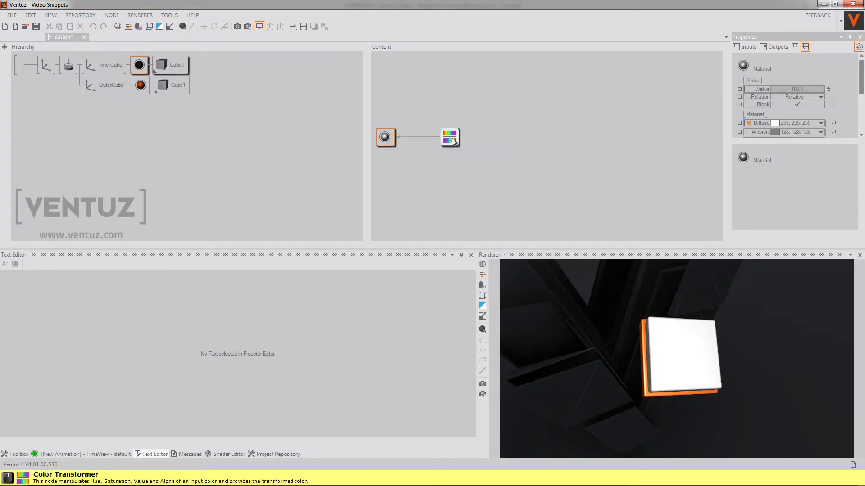
left_click(452, 137)
mouse_move(801, 123)
left_mouse_down()
mouse_move(783, 123)
mouse_move(812, 123)
mouse_move(804, 123)
left_mouse_up()
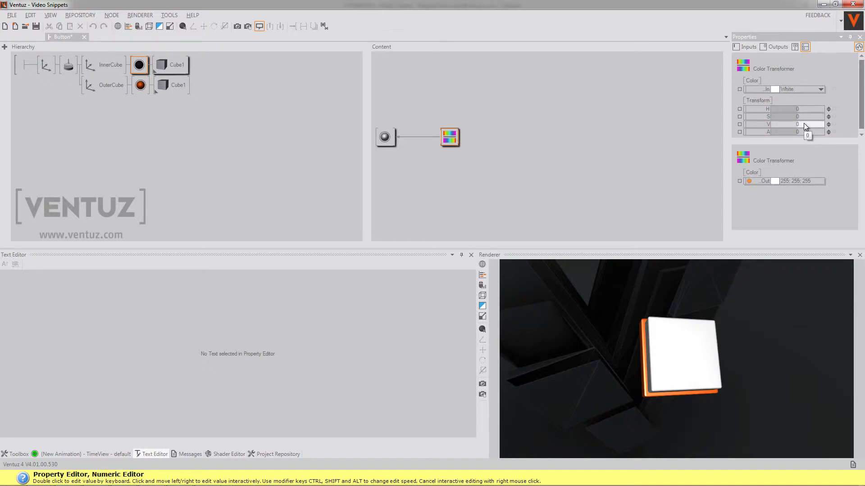
left_click(508, 161)
- Add a Color Value node set to dark grey 31, 31, 31
double_click(508, 161)
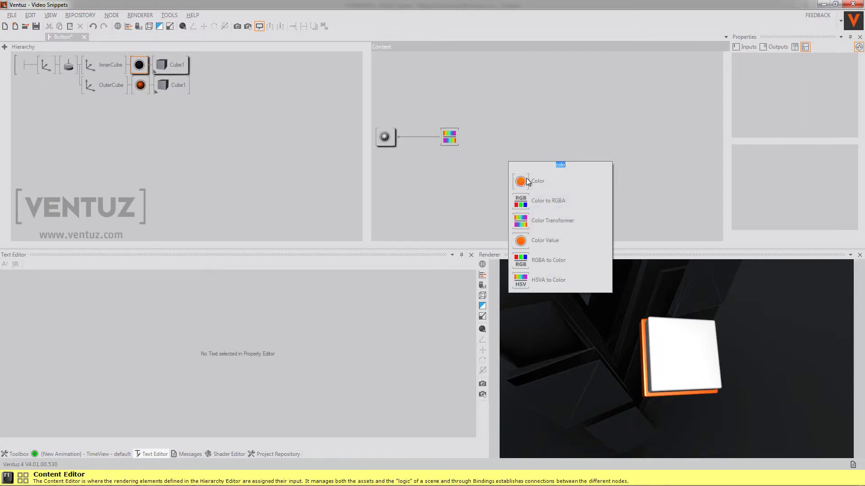
left_click(537, 244)
left_click(506, 142)
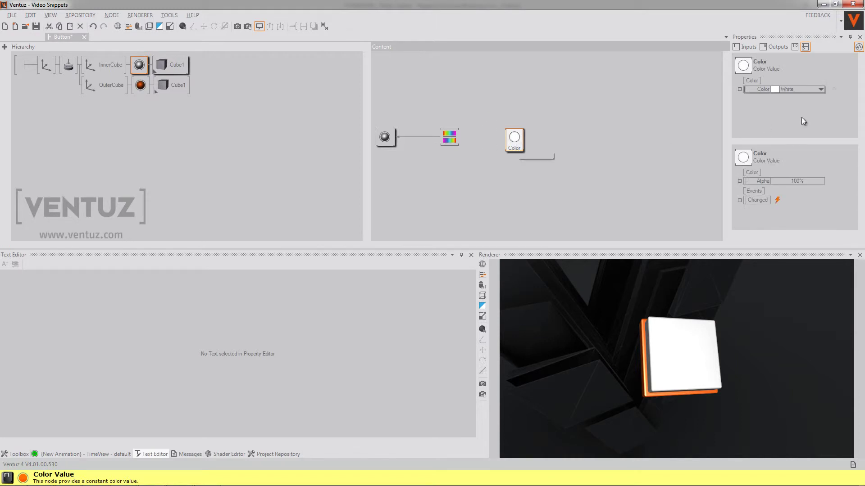
left_click(820, 89)
left_click(780, 131)
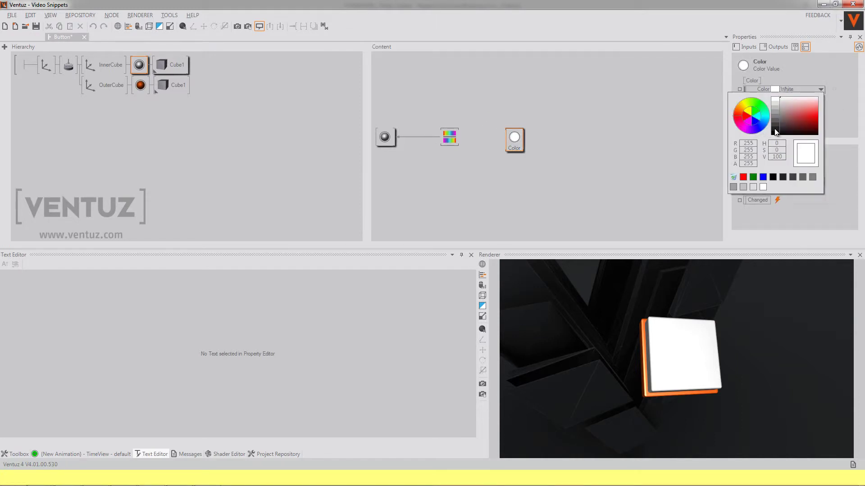
left_click(675, 145)
- Bind the Color Transformer's input colour to the Color Value and test raising brightness
left_click(449, 137)
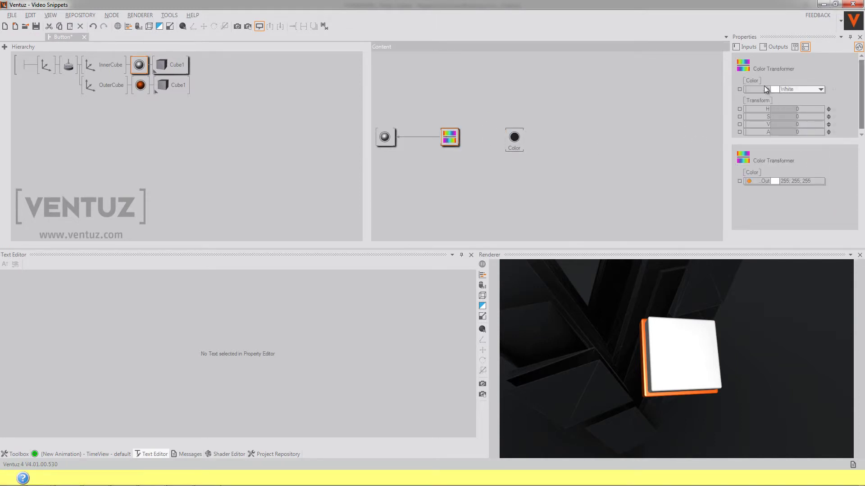
left_click_drag(765, 89, 725, 136)
left_click_drag(649, 128, 515, 137)
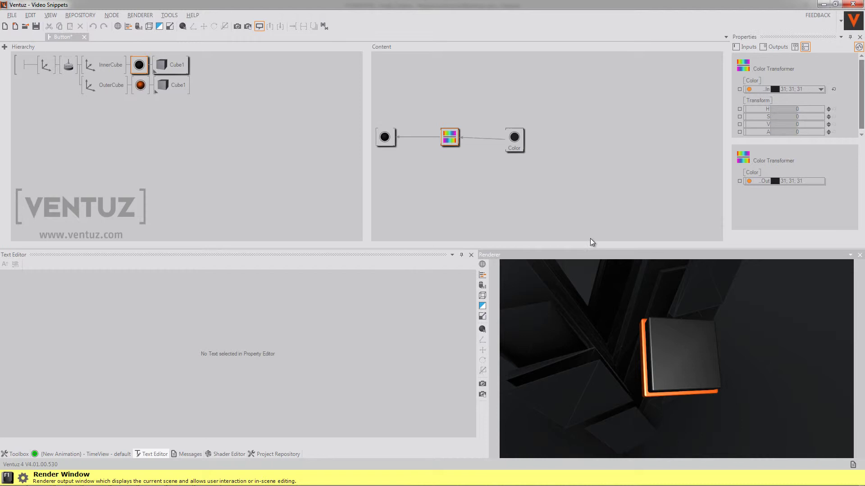
left_click_drag(777, 124, 796, 124)
- Add a Damper below the Color Transformer and bind the transformer's V value to it
double_click(488, 182)
type("da")
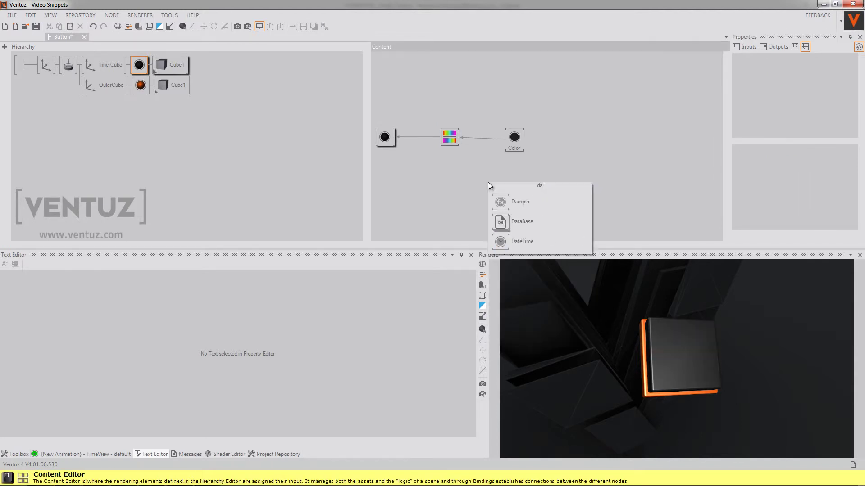
left_click(509, 201)
left_click(454, 180)
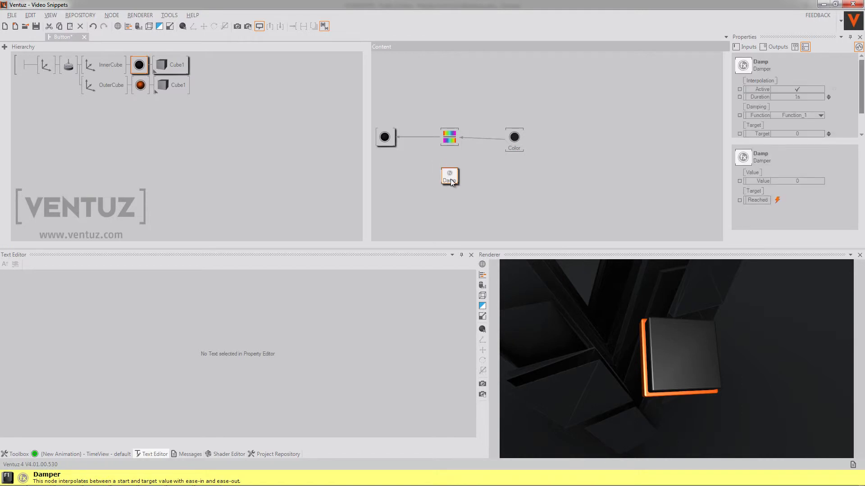
left_click(451, 141)
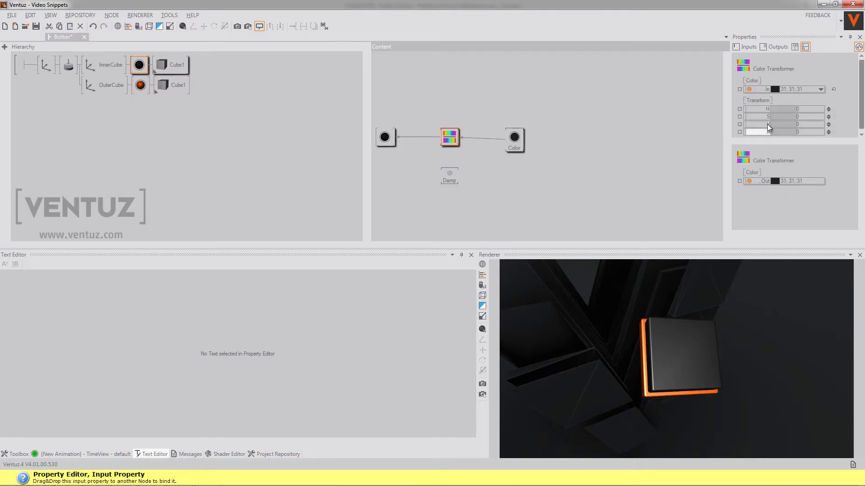
left_click_drag(766, 124, 449, 177)
- Set the Damper's Target2 to 10 and toggle between targets to test the brightening
scroll(828, 115, "down", 1)
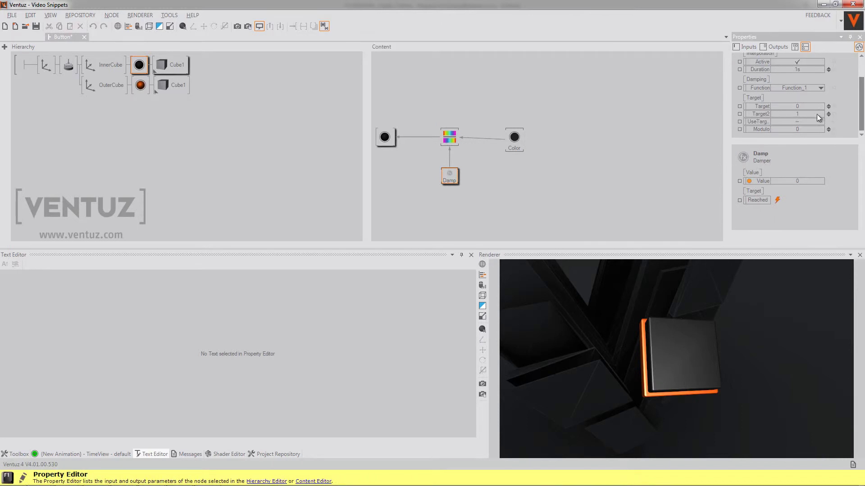
left_click(790, 115)
key("Return")
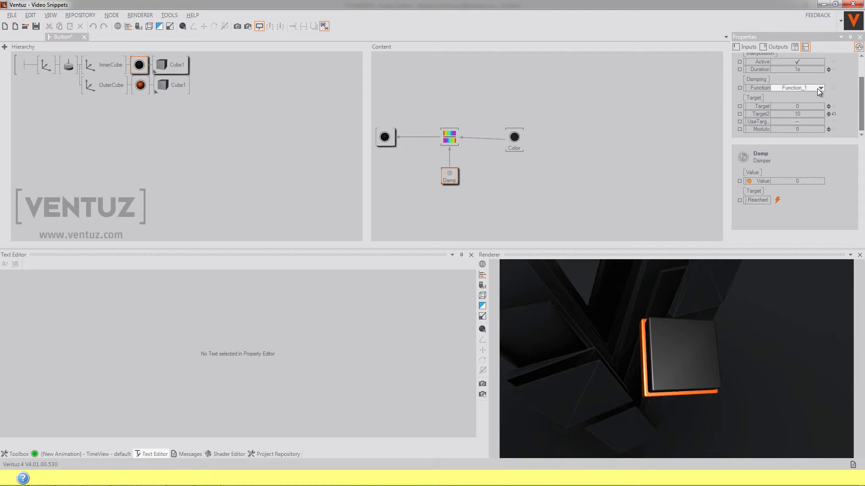
left_click(798, 122)
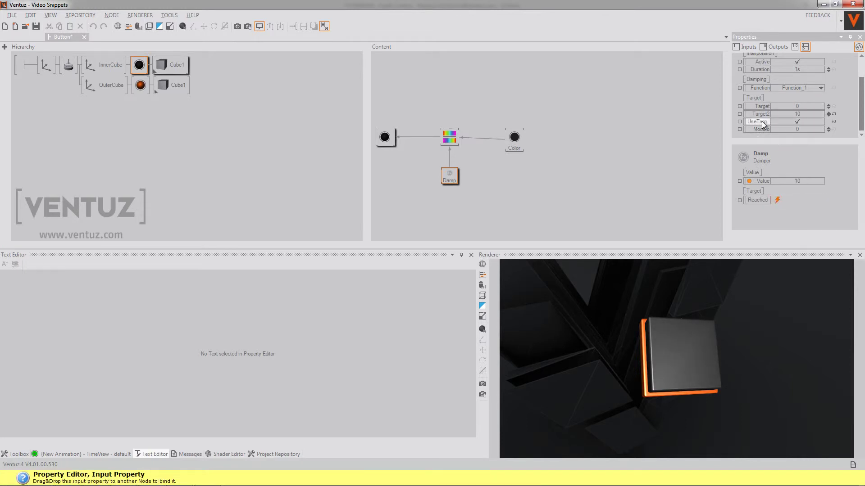
left_click(787, 124)
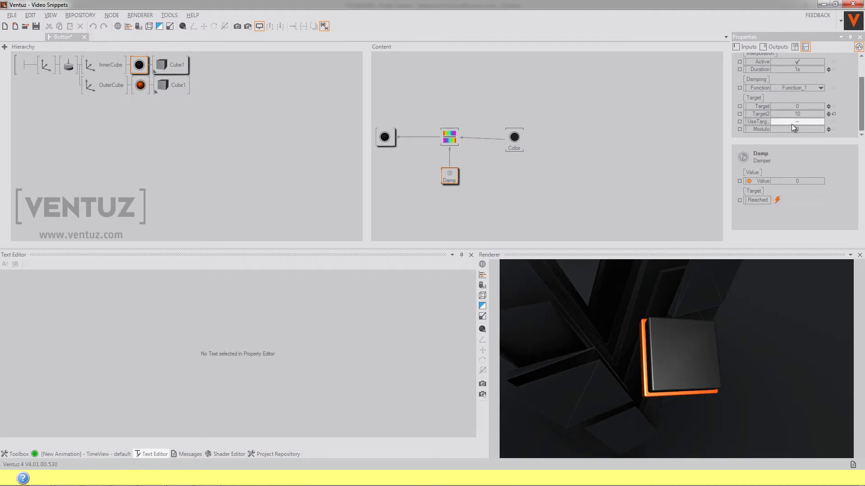
left_click(791, 124)
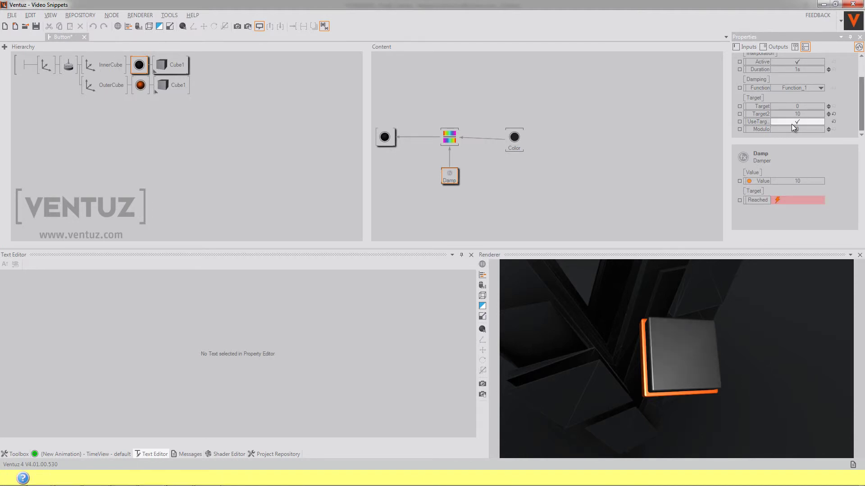
left_click(791, 124)
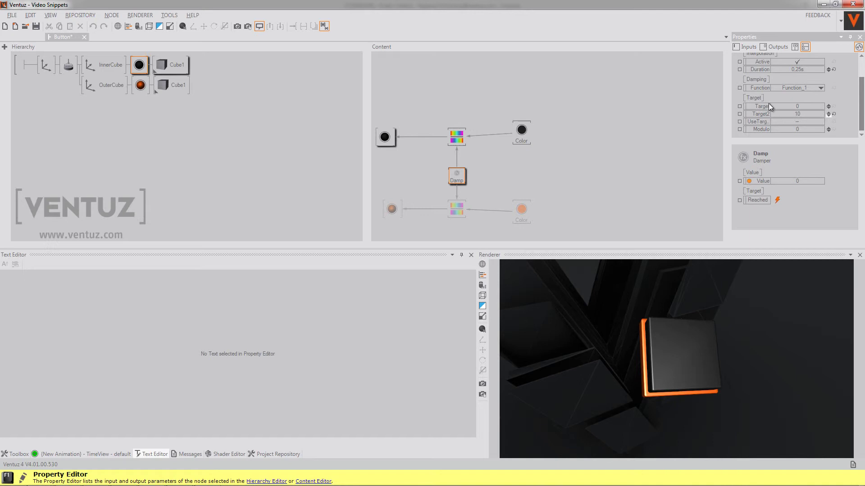
- Give the colour Damper a 0.25 s duration and bind UseTarget2 to the Touch Button's TouchInside
left_click(806, 120)
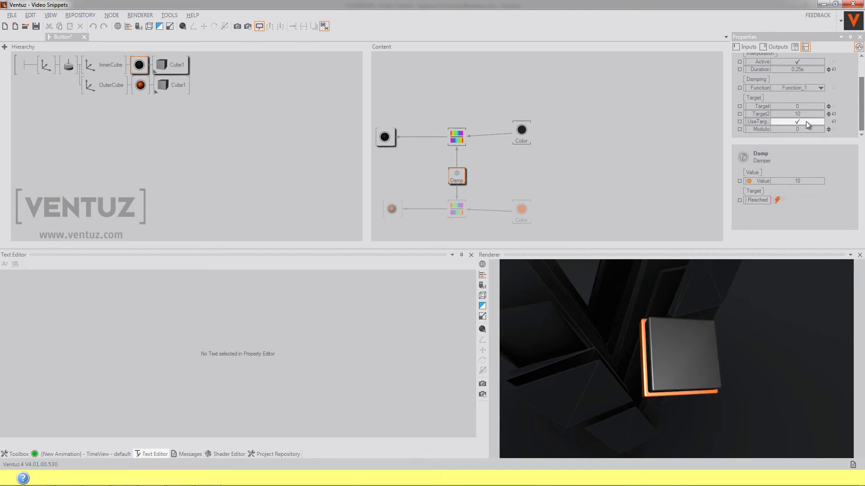
left_click(806, 121)
left_click(63, 70)
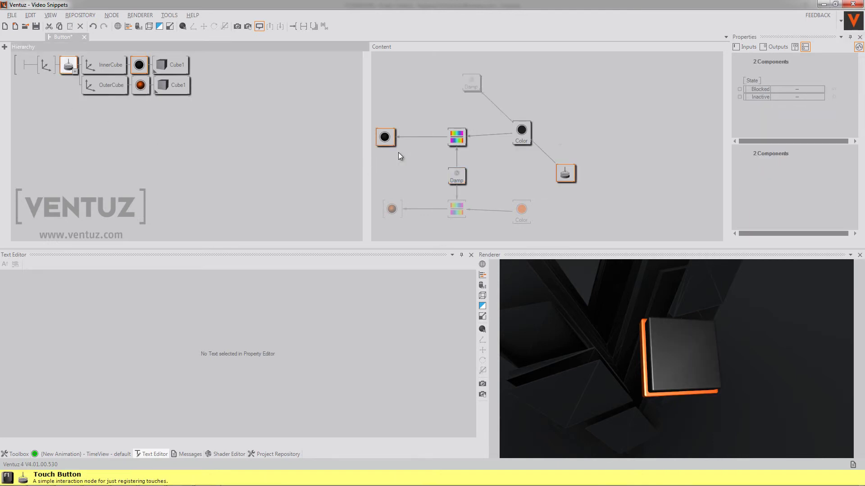
left_click(456, 176)
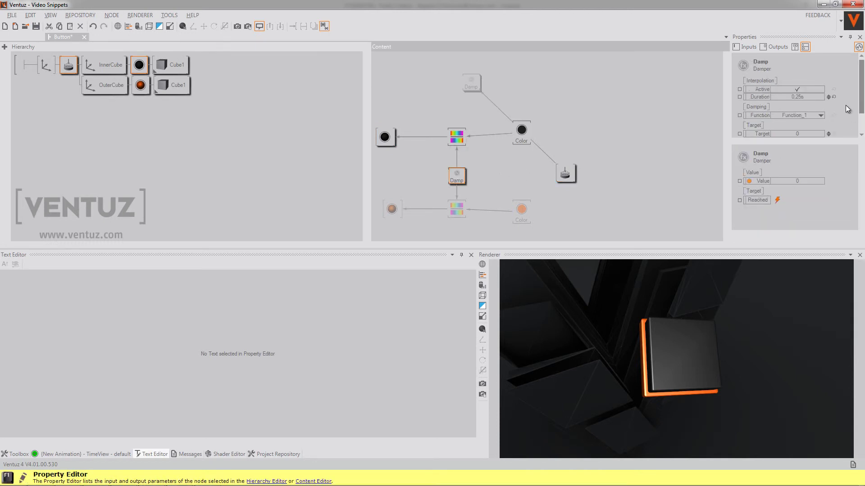
scroll(847, 108, "down", 1)
left_click_drag(758, 122, 565, 178)
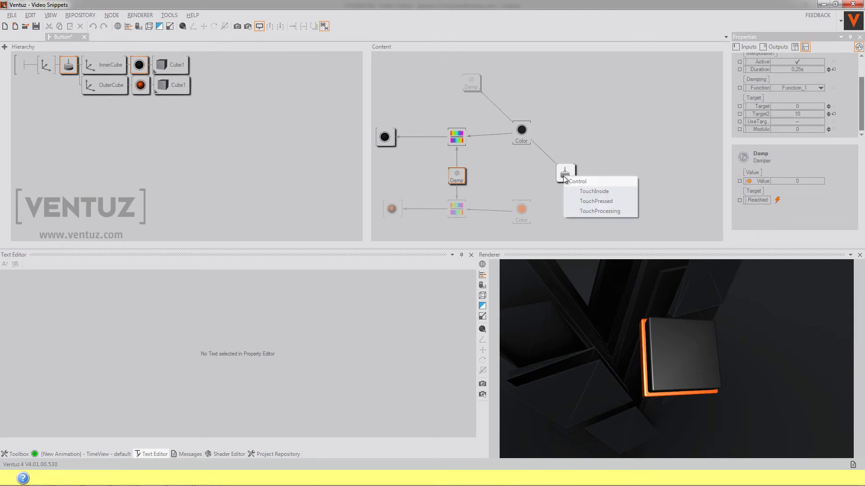
left_click(594, 192)
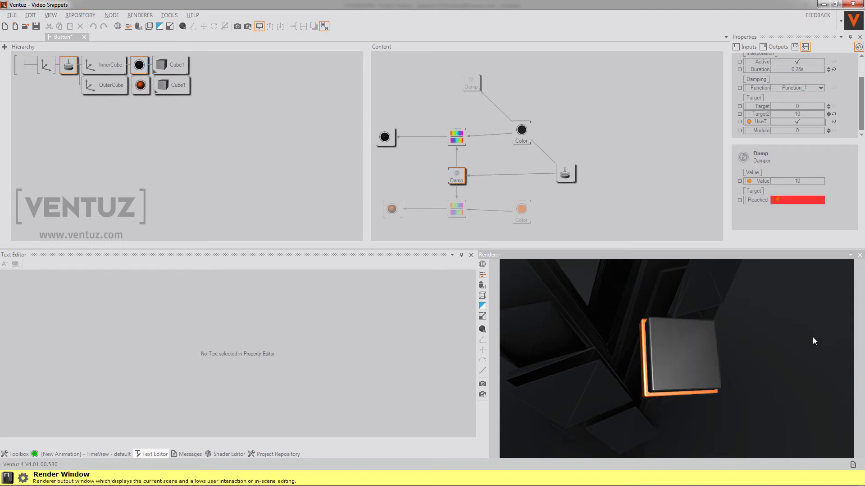
- Test the cube press in the render view and review the Touch Button's outputs to both Dampers
left_click(680, 350)
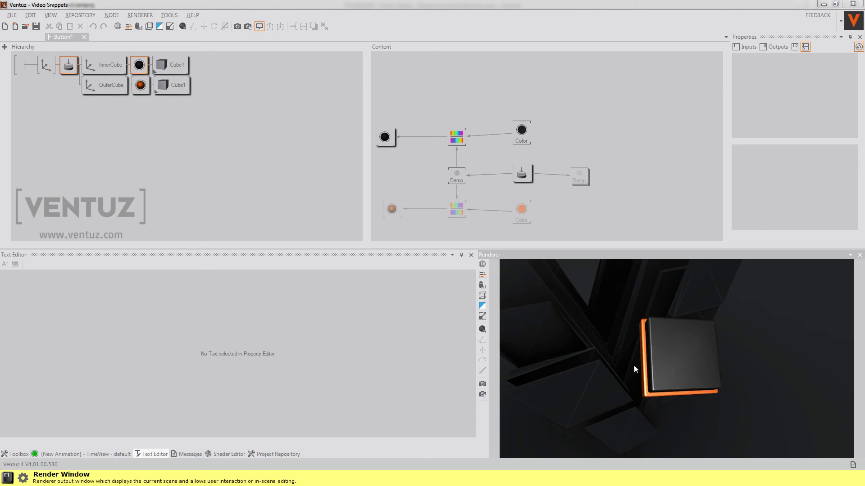
left_click(522, 174)
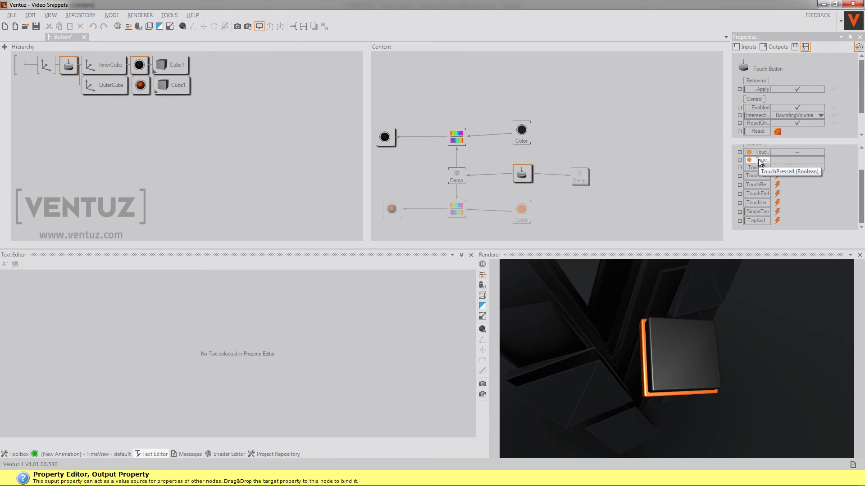
left_click(604, 199)
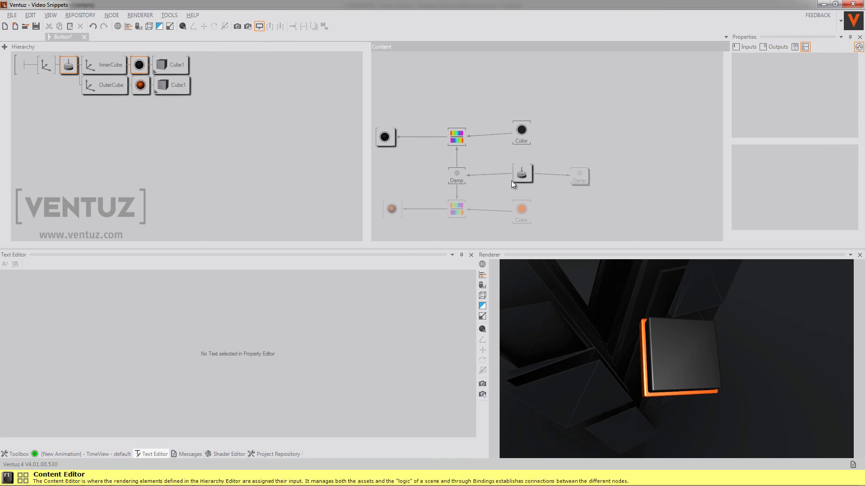